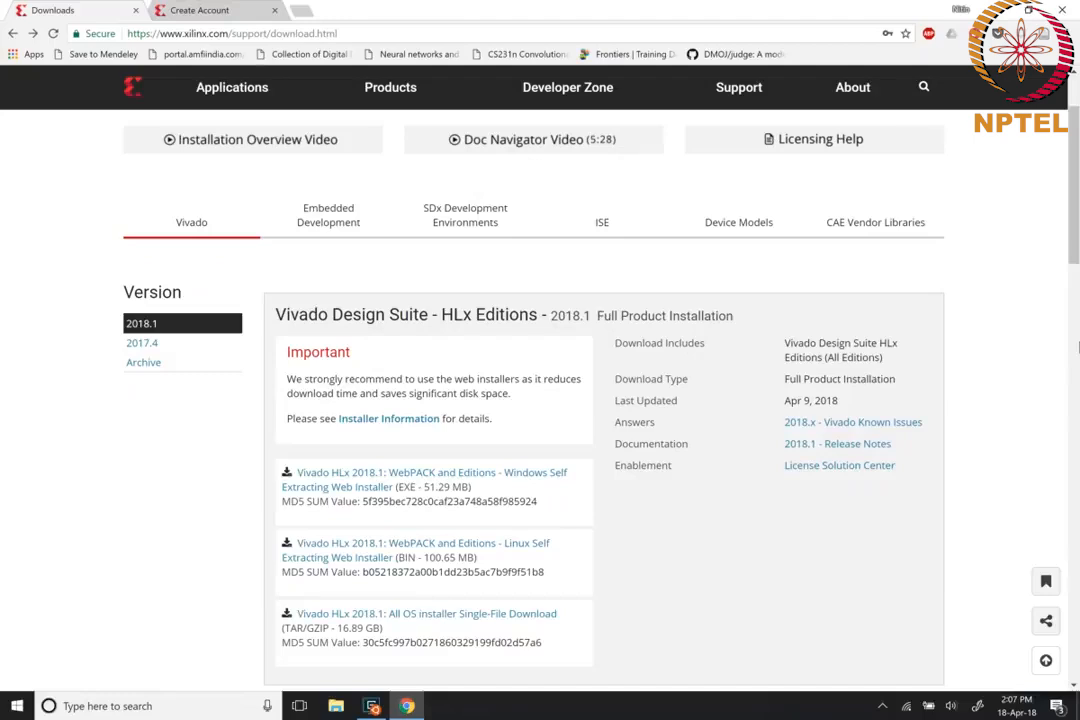
# View the Create Your Xilinx Account registration form in the browser
pyautogui.hotkey('ctrl', 'Tab')
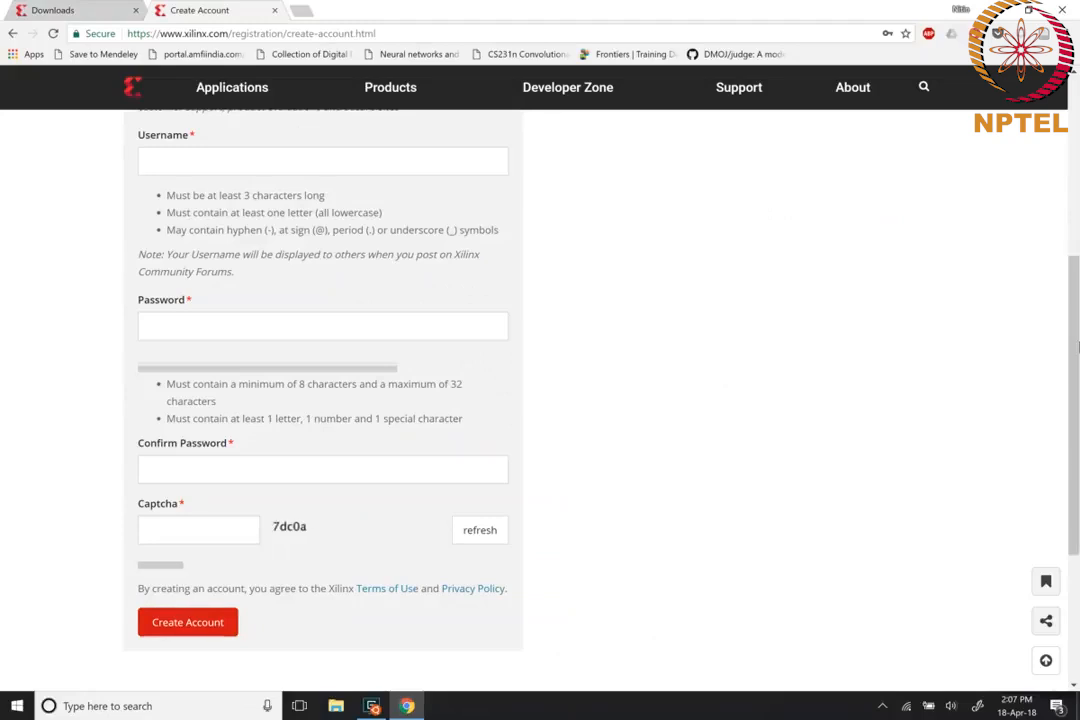
pyautogui.scroll(2, 1075, 345)
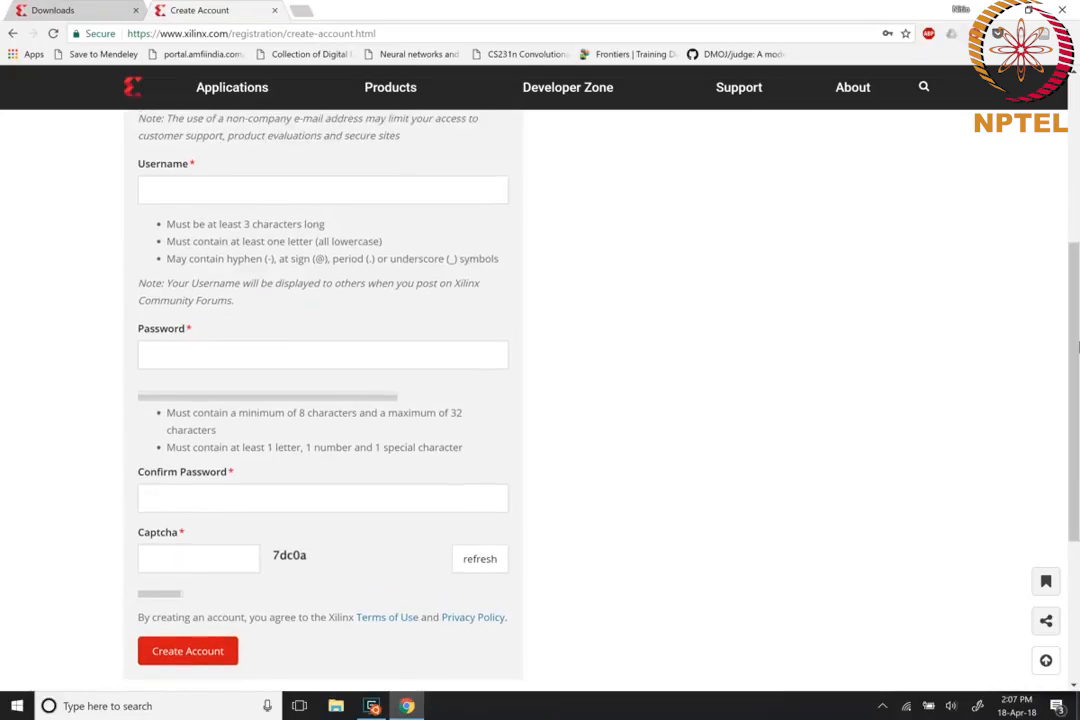
pyautogui.scroll(2, 1075, 345)
pyautogui.scroll(3, 1075, 345)
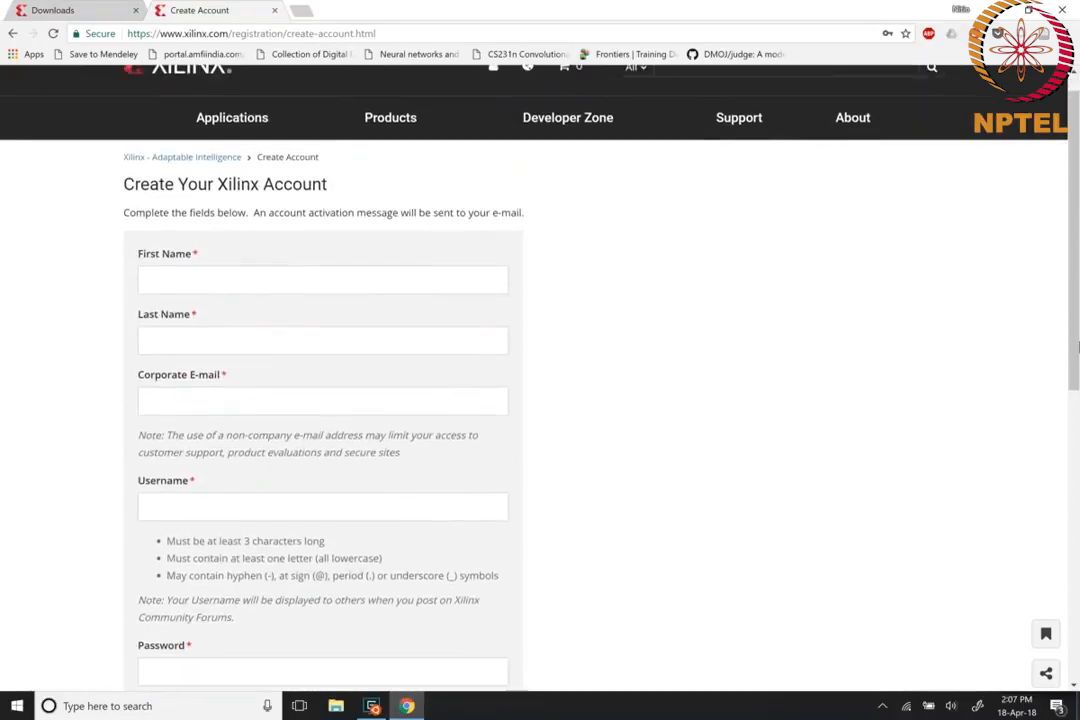
pyautogui.scroll(-1, 1075, 345)
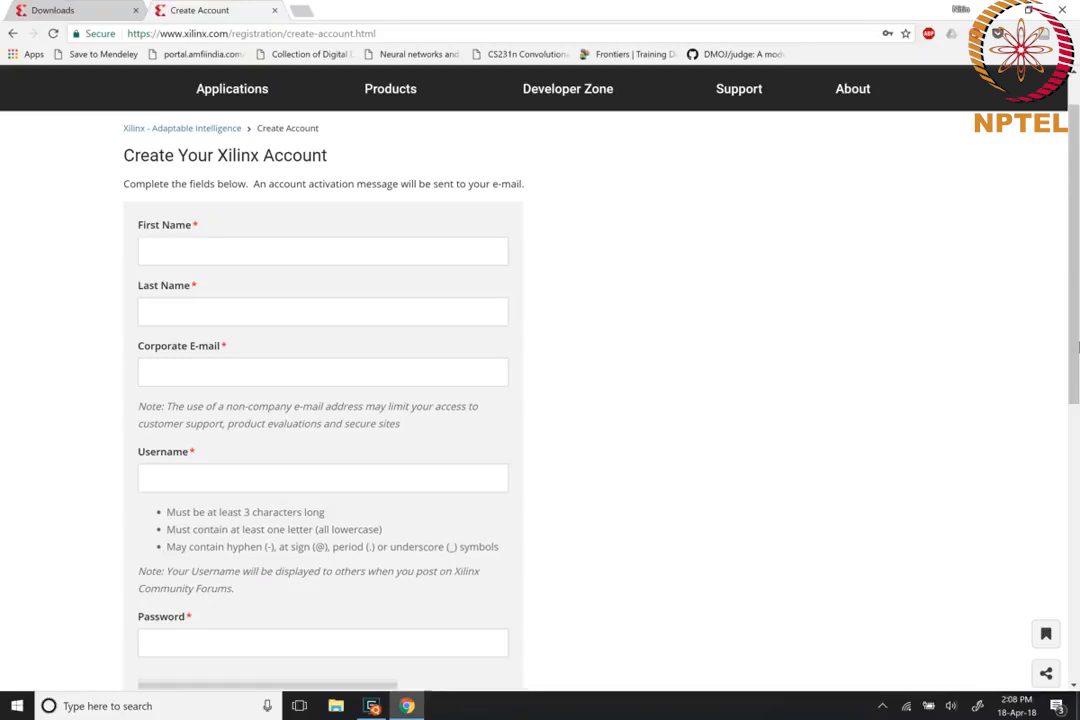
pyautogui.scroll(-1, 540, 400)
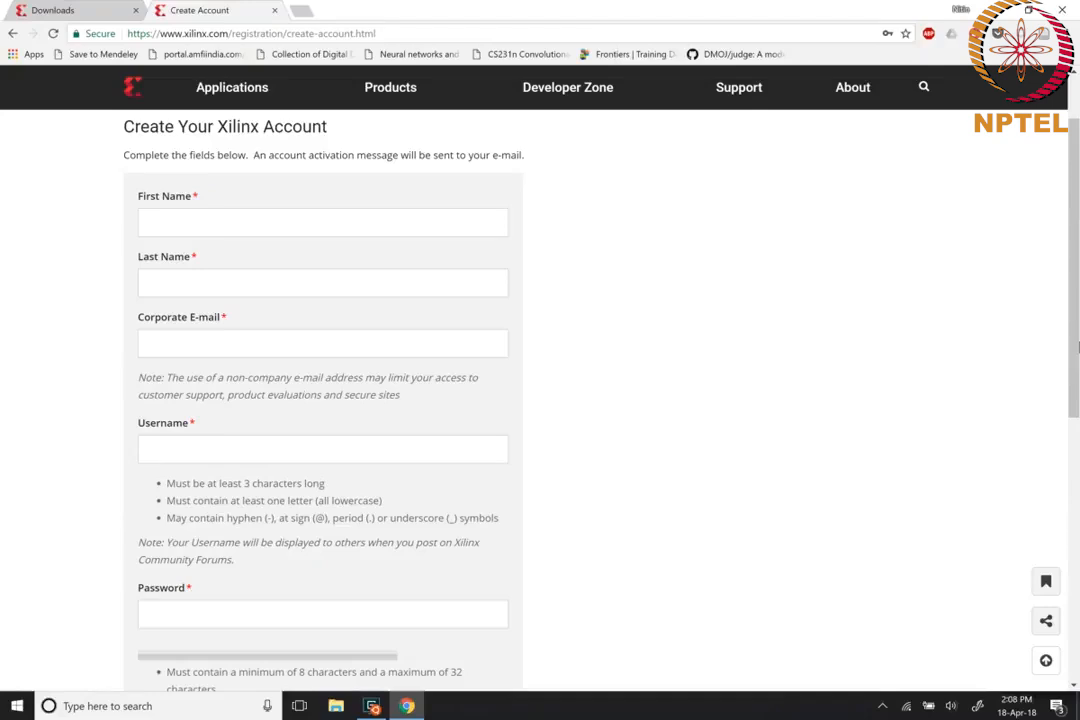
# Check the Xilinx install folder listing and Xilinx.lic contents, ending in the ~/scratch/hls shell
pyautogui.hotkey('alt', 'Tab')
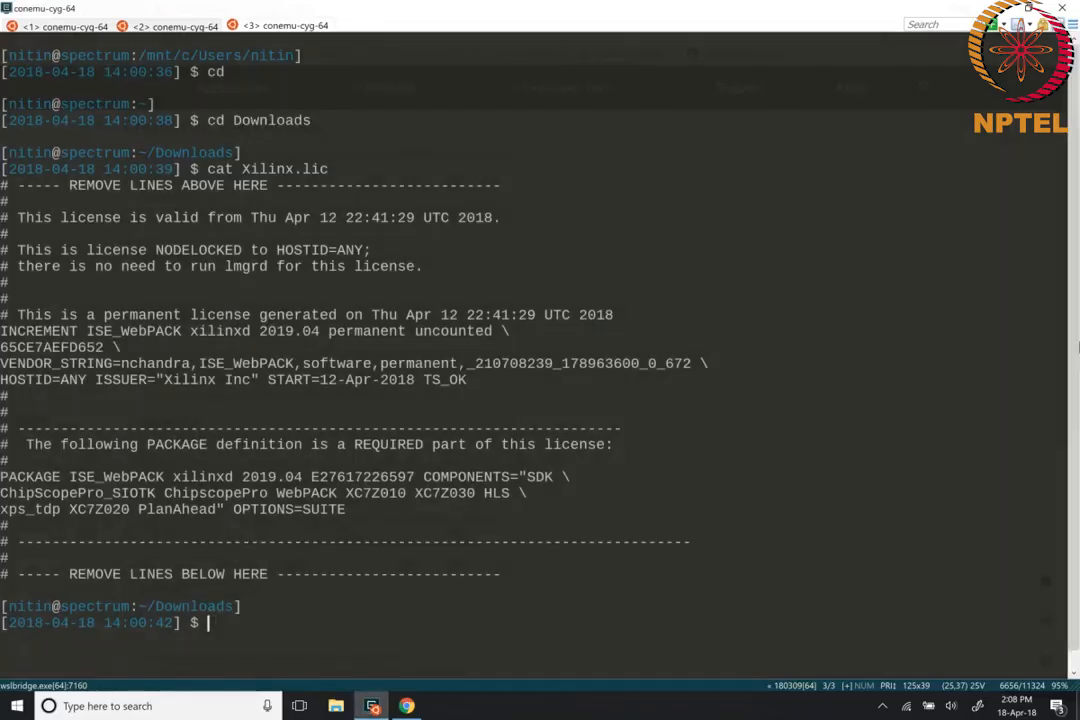
pyautogui.hotkey('ctrl', 'Tab')
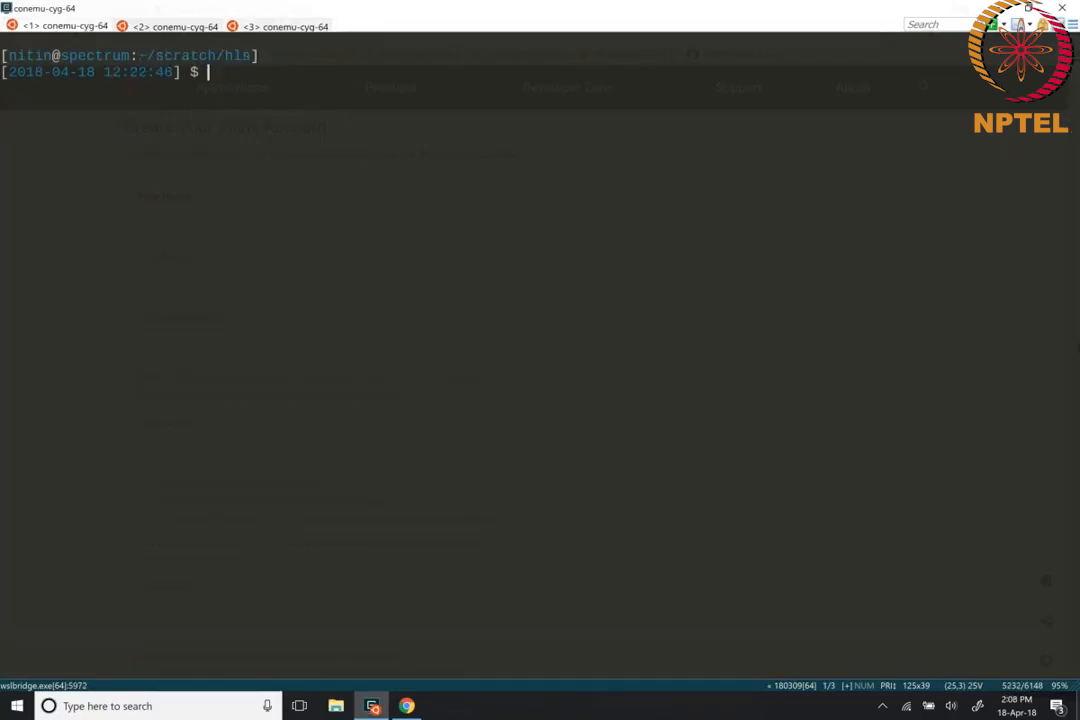
pyautogui.hotkey('ctrl', 'Tab')
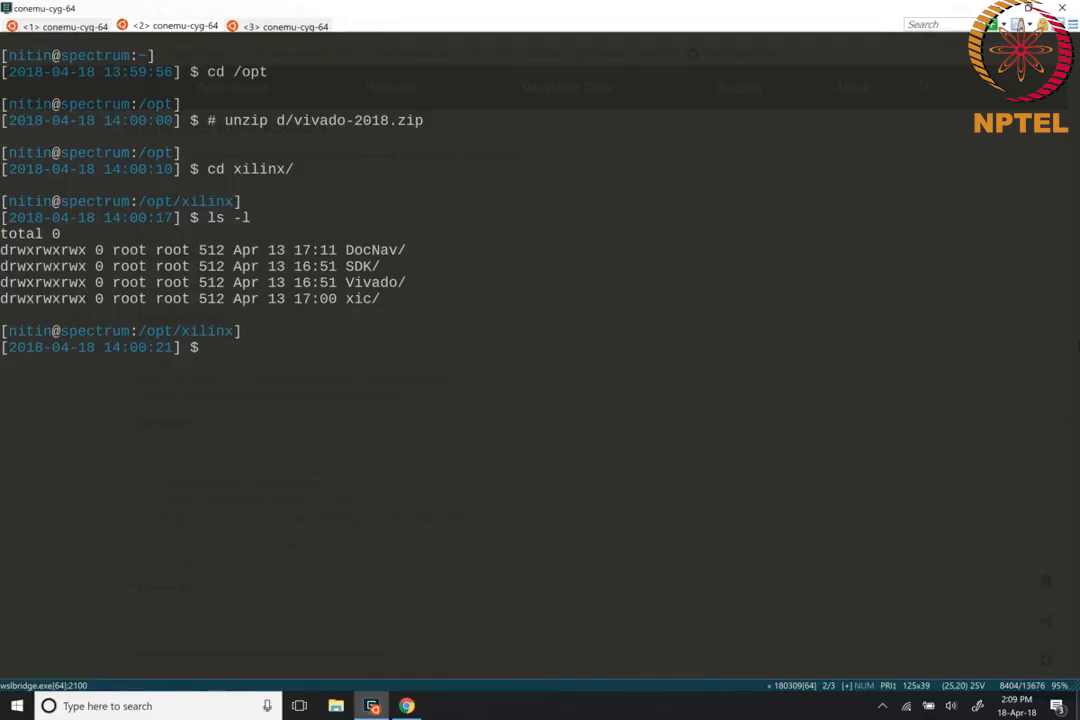
pyautogui.hotkey('ctrl', 'Tab')
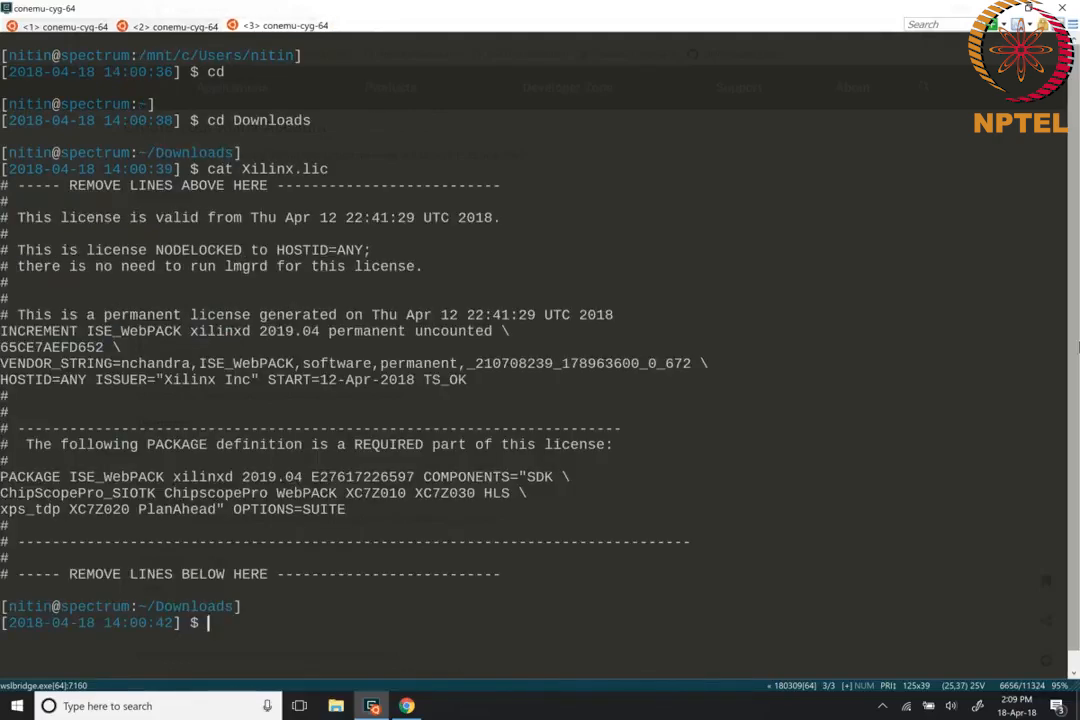
pyautogui.hotkey('ctrl', 'Tab')
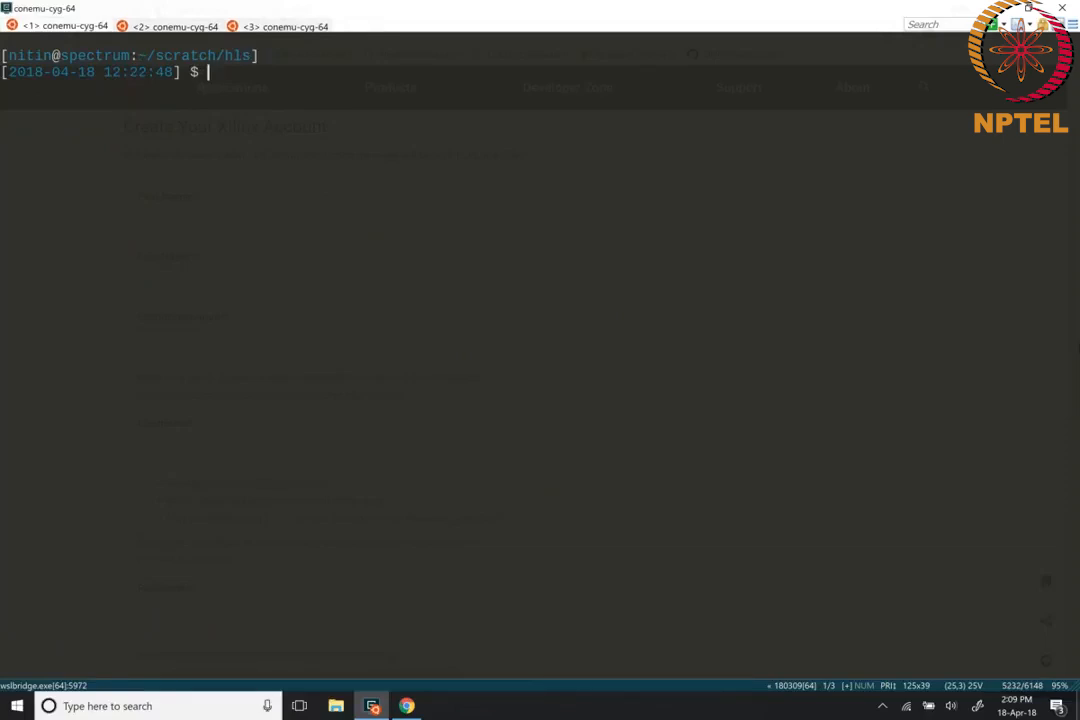
pyautogui.write('source ')
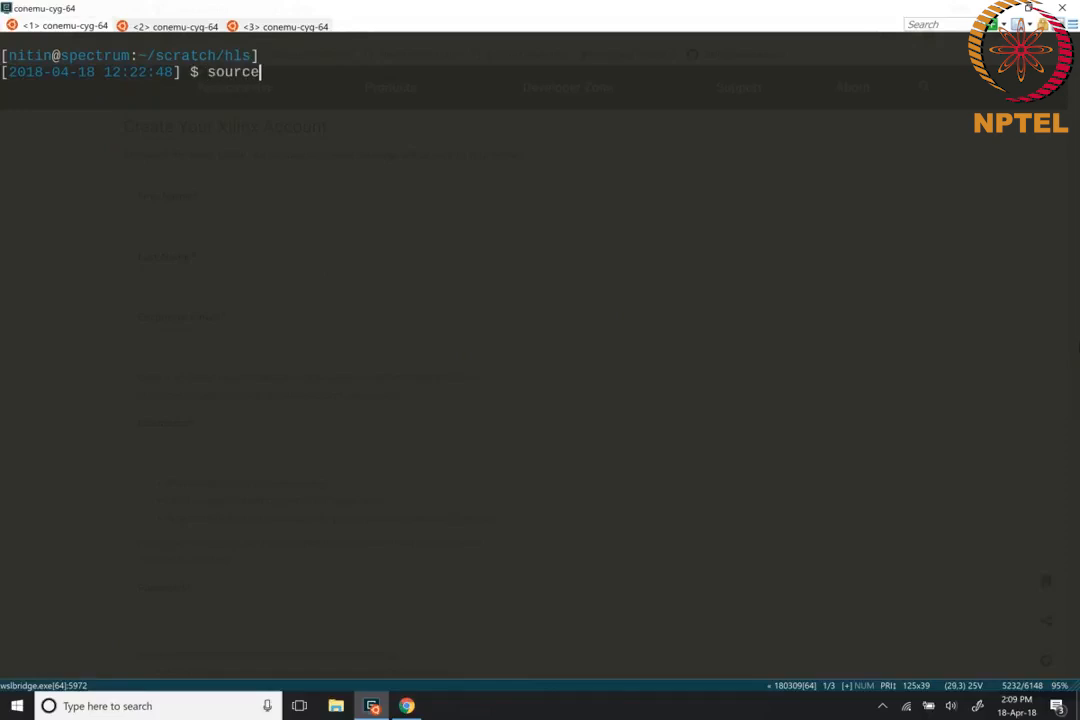
pyautogui.write('/opt/')
pyautogui.write('xilinx/')
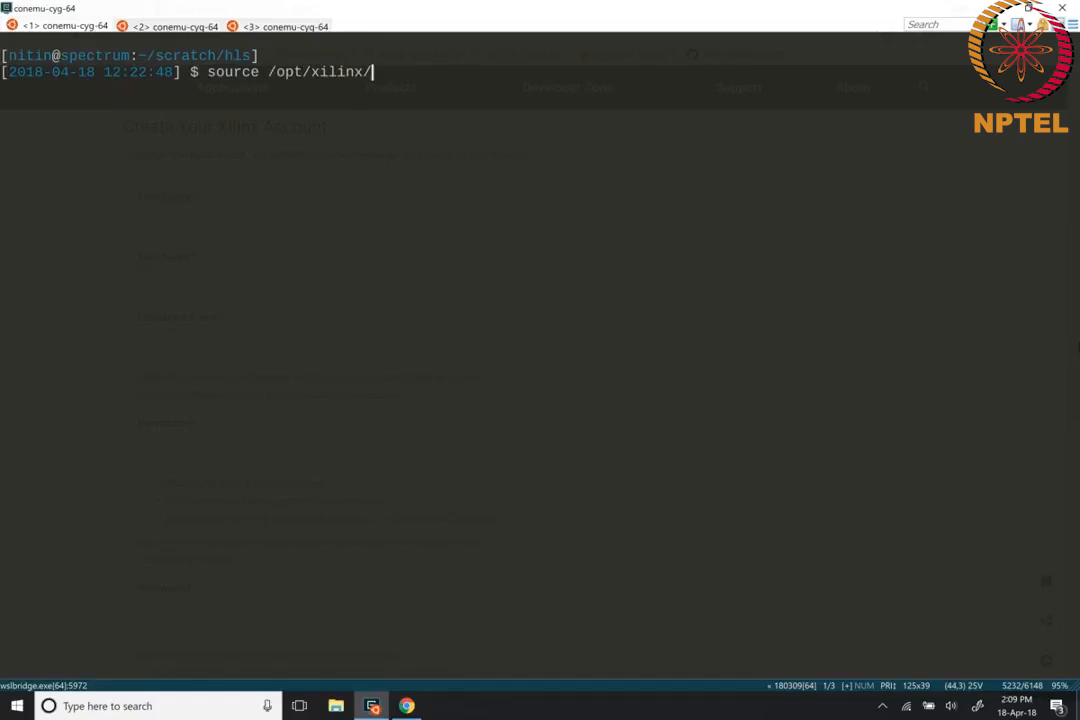
pyautogui.write('Vi')
# Source /opt/xilinx/Vivado/2018.1/settings64.sh in the ~/scratch/hls shell
pyautogui.press('Tab')
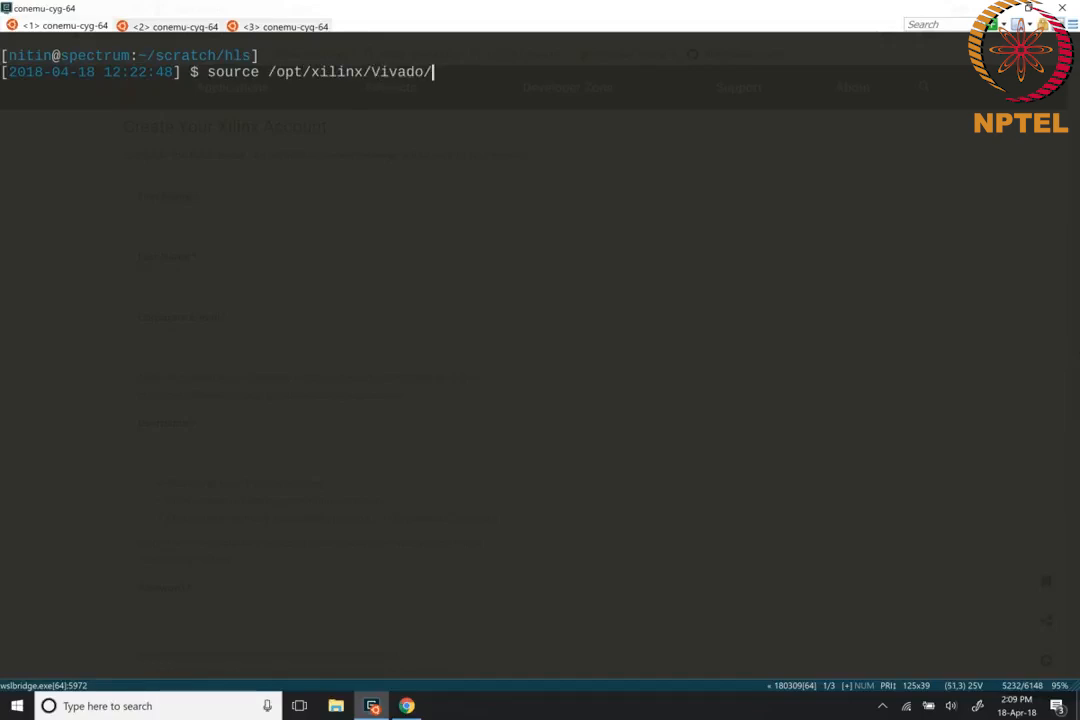
pyautogui.write('2')
pyautogui.press('Tab')
pyautogui.write('settings')
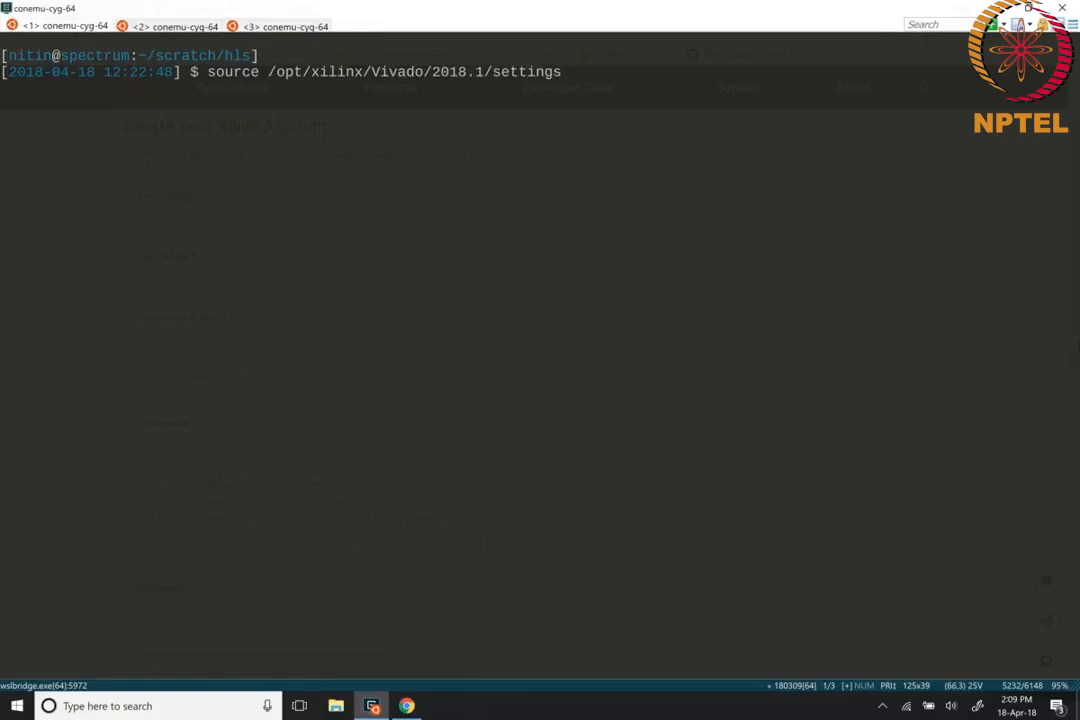
pyautogui.write('64.sh')
pyautogui.press('Return')
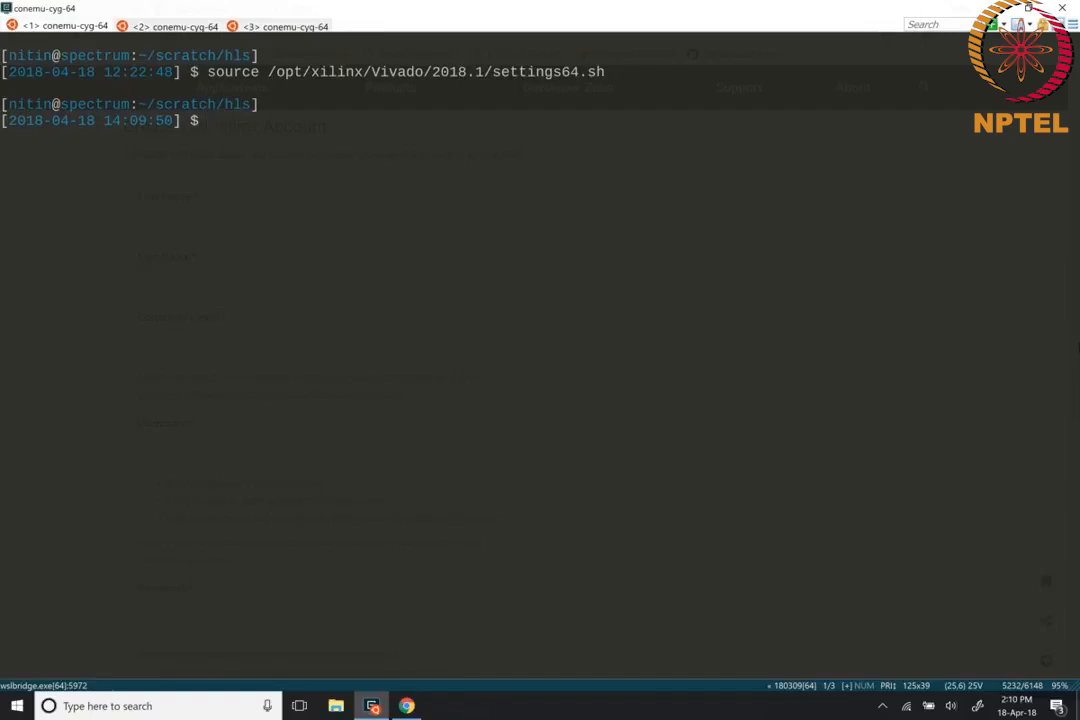
pyautogui.write('viv')
pyautogui.write('ado')
# Run the vivado command so the Vivado 2018.1 start page appears
pyautogui.press('Return')
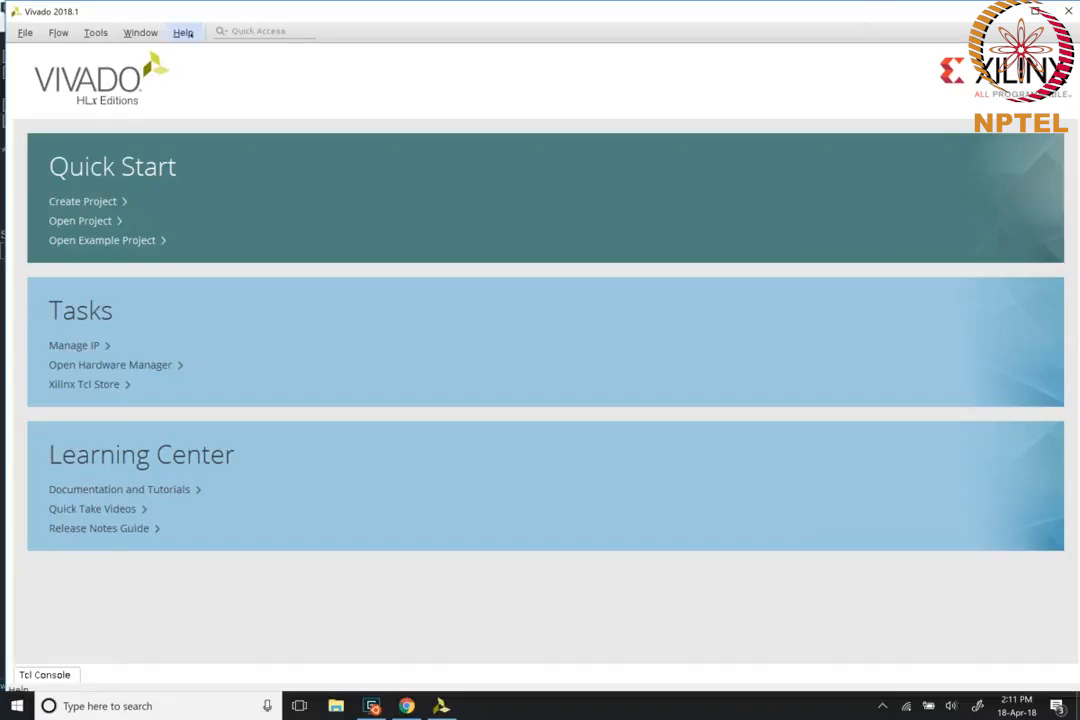
# Launch Manage License from Help and go to its Load License page
pyautogui.click(184, 31)
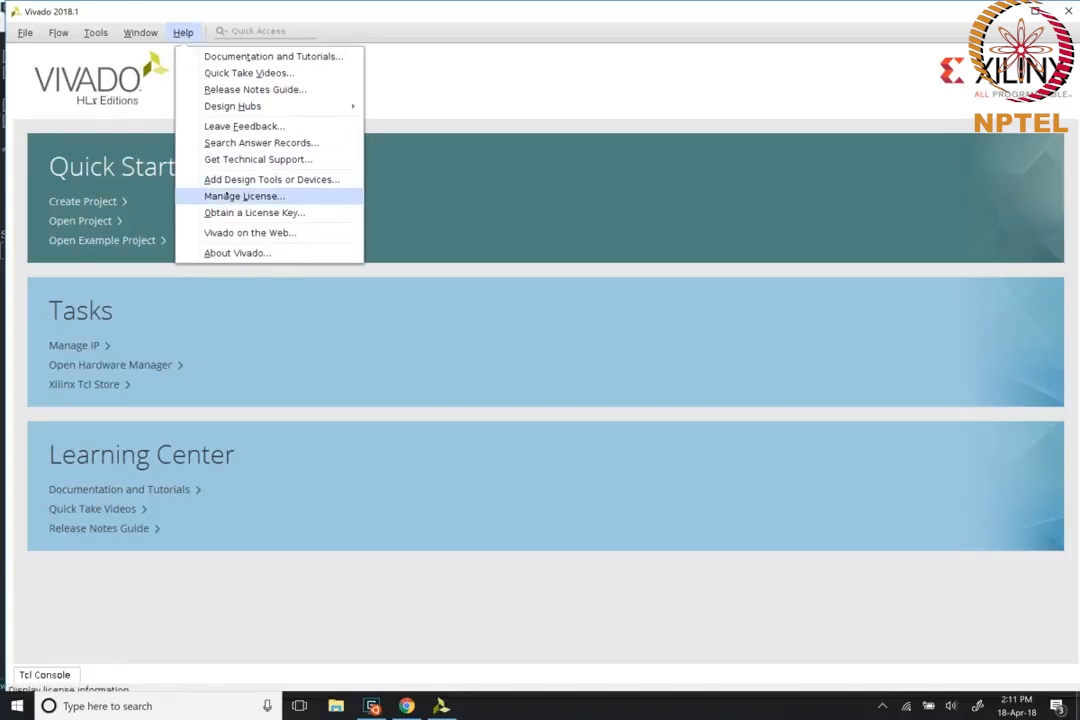
pyautogui.click(237, 197)
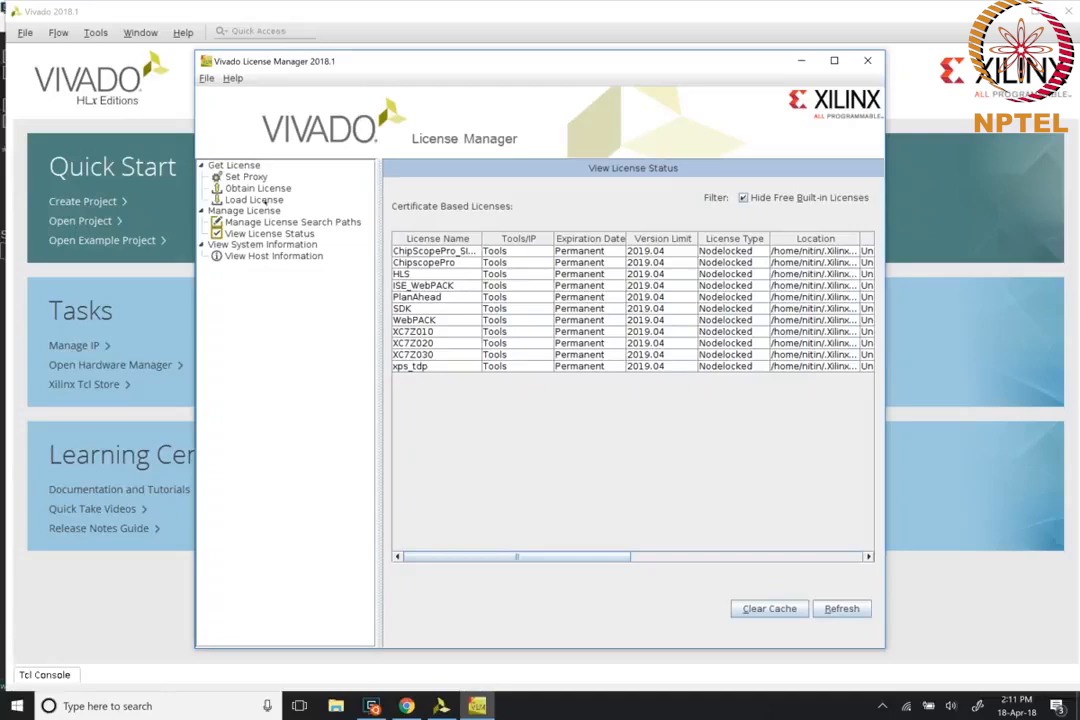
pyautogui.click(254, 199)
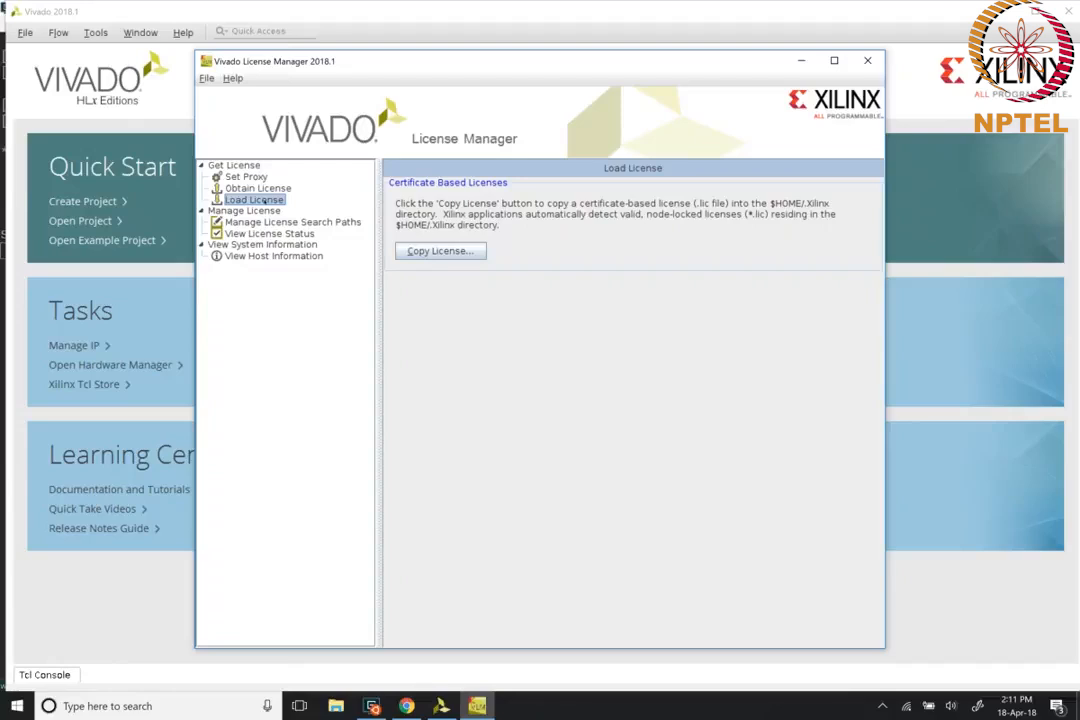
# Peek at the Copy License file chooser, cancel it, and view the Obtain License options
pyautogui.click(445, 252)
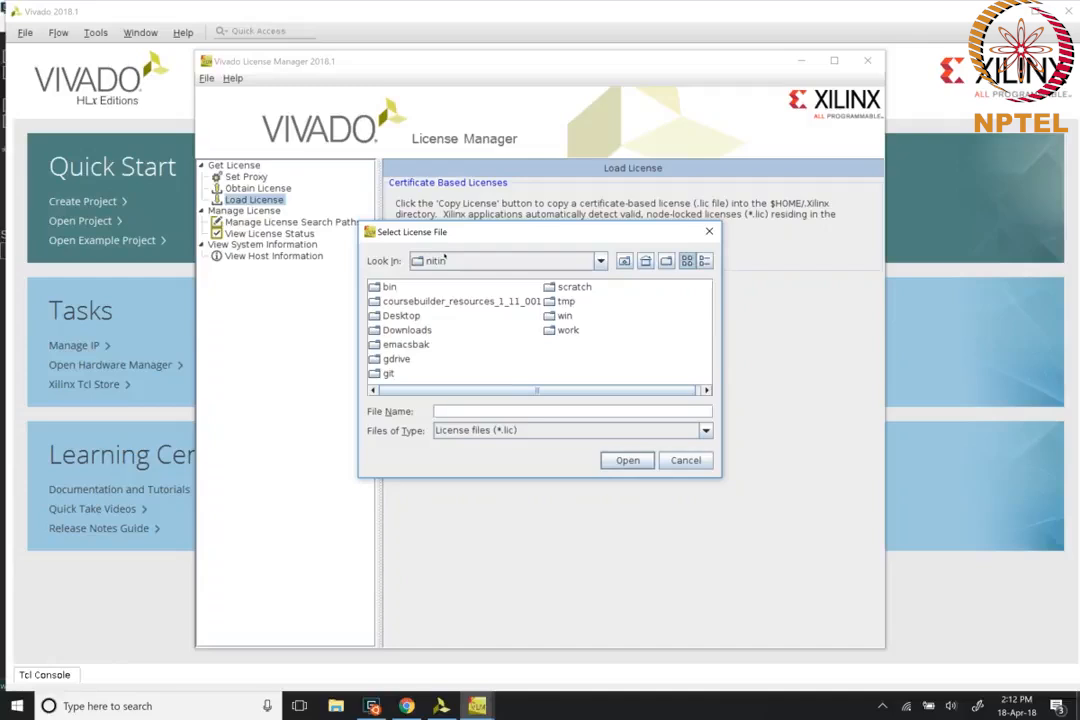
pyautogui.click(686, 460)
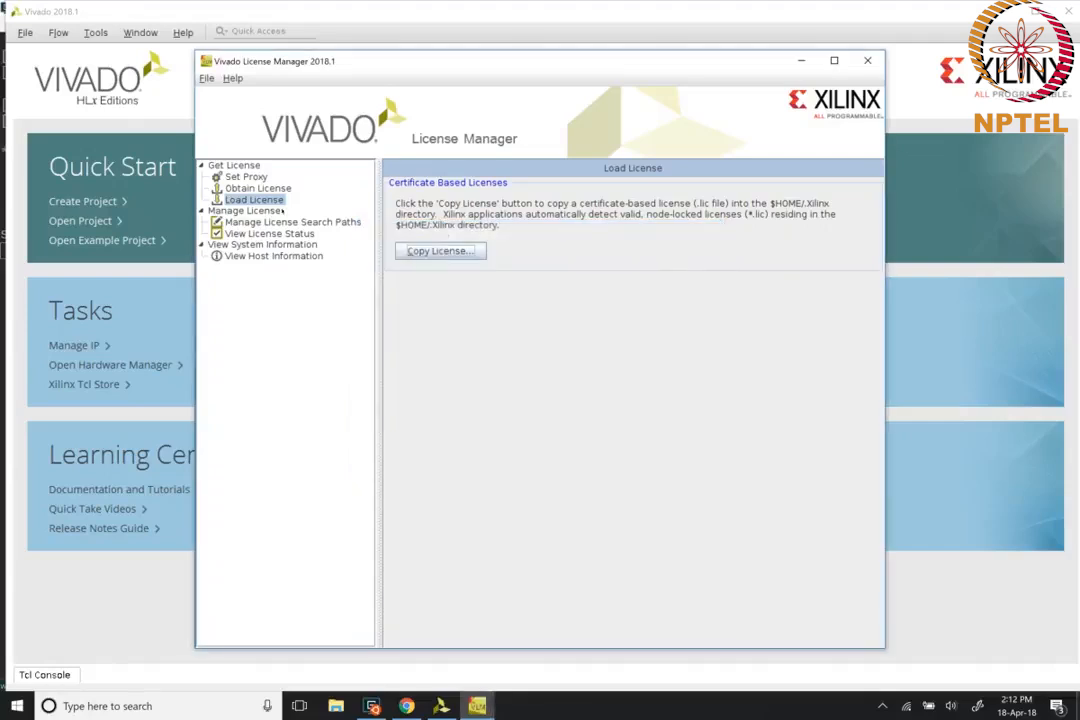
pyautogui.click(258, 188)
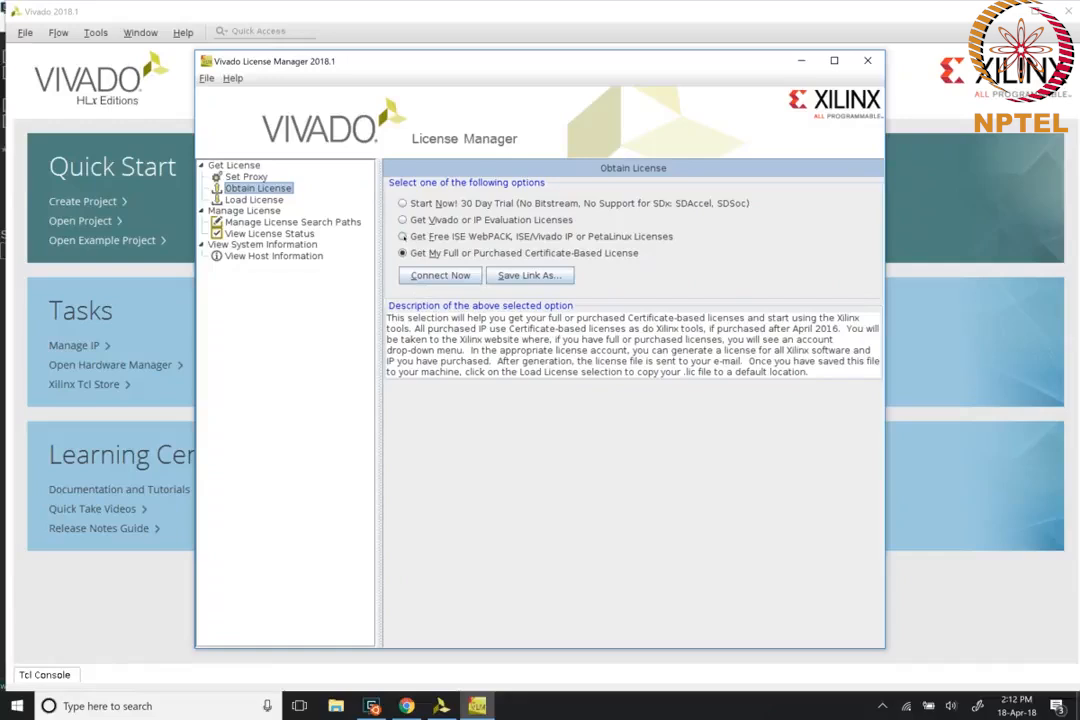
# Select the Get Free ISE WebPACK option, then go back to Load License
pyautogui.click(402, 236)
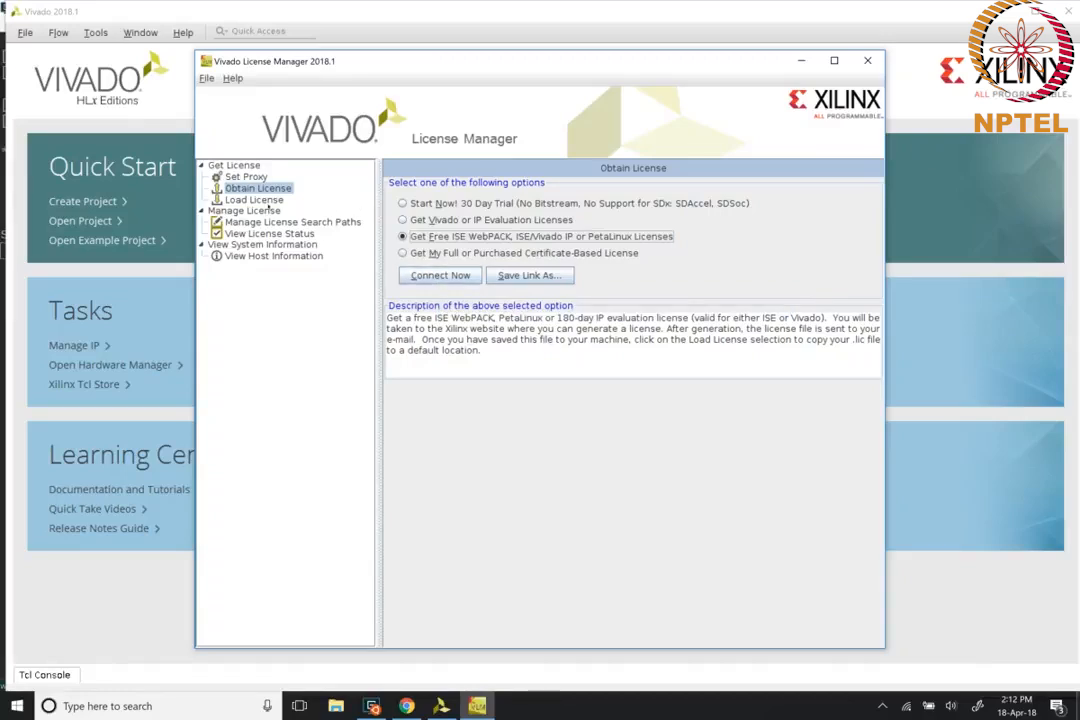
pyautogui.click(254, 200)
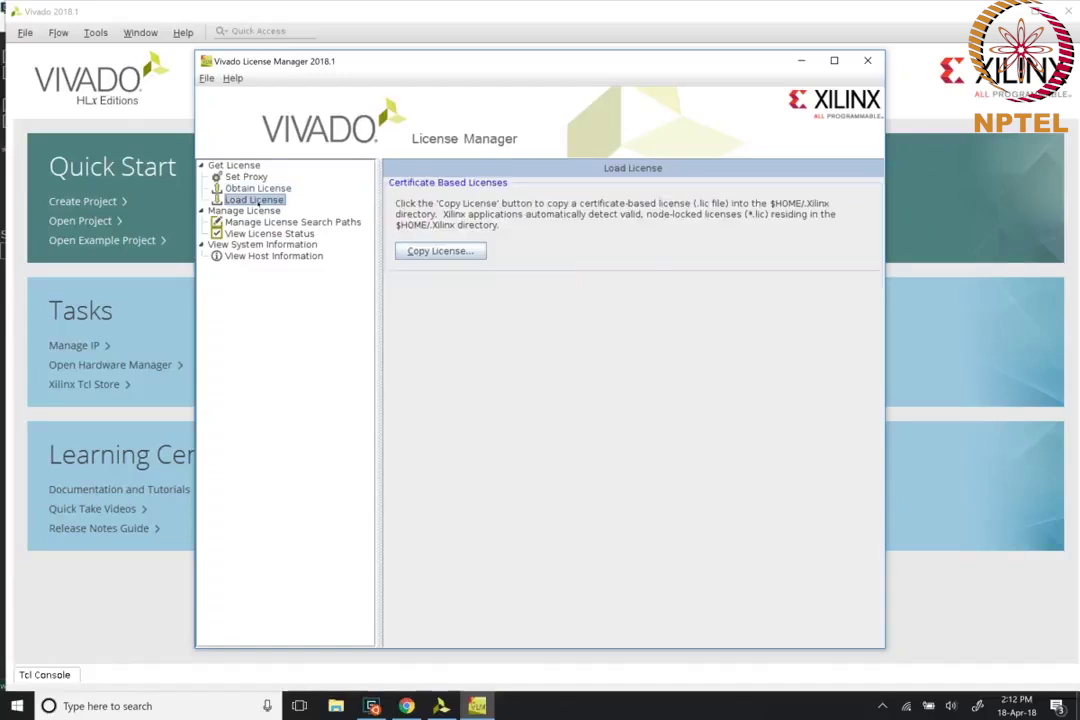
# Copy Xilinx.lic from Downloads into the .Xilinx directory and acknowledge the success message
pyautogui.click(452, 252)
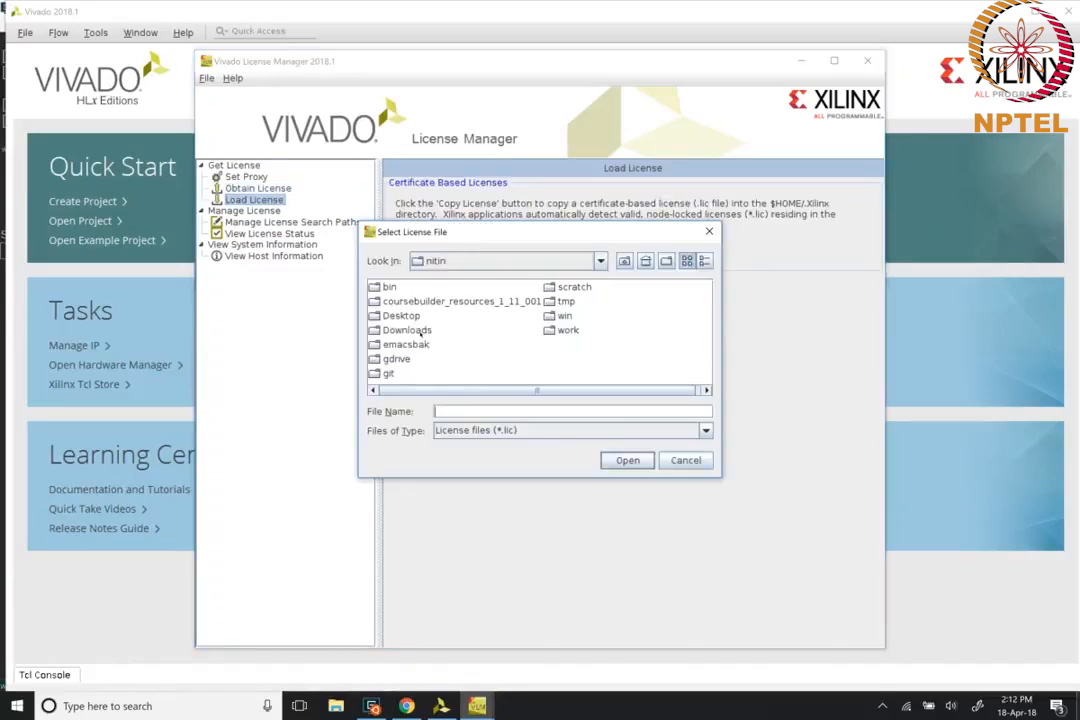
pyautogui.doubleClick(407, 330)
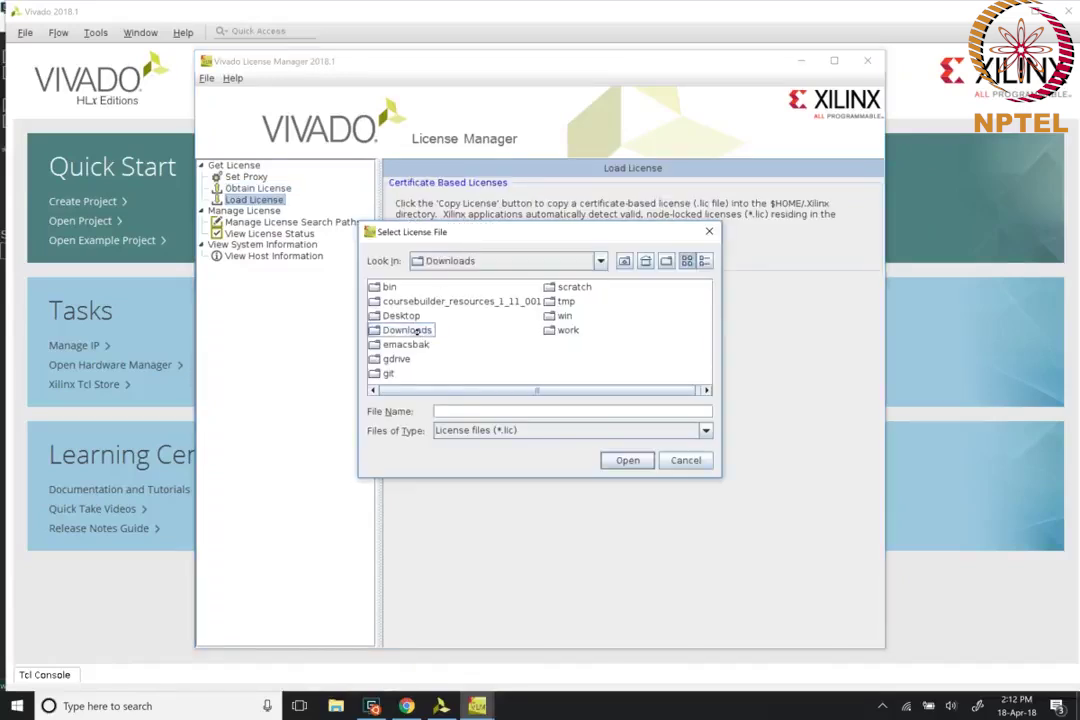
pyautogui.click(592, 390)
pyautogui.click(684, 303)
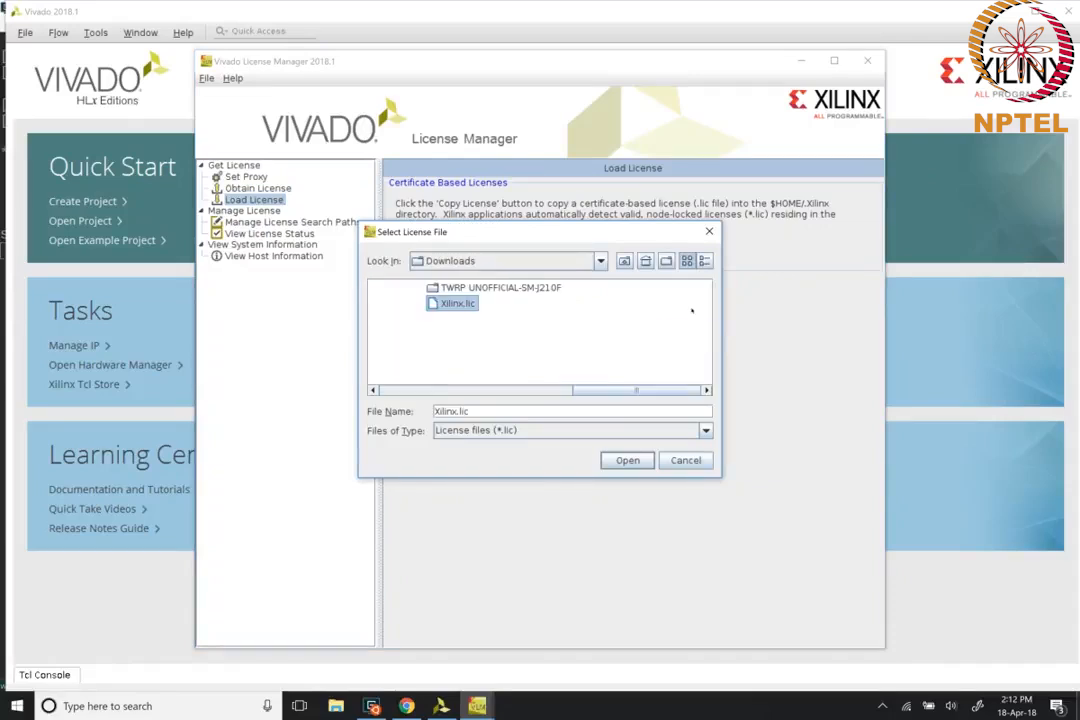
pyautogui.click(628, 460)
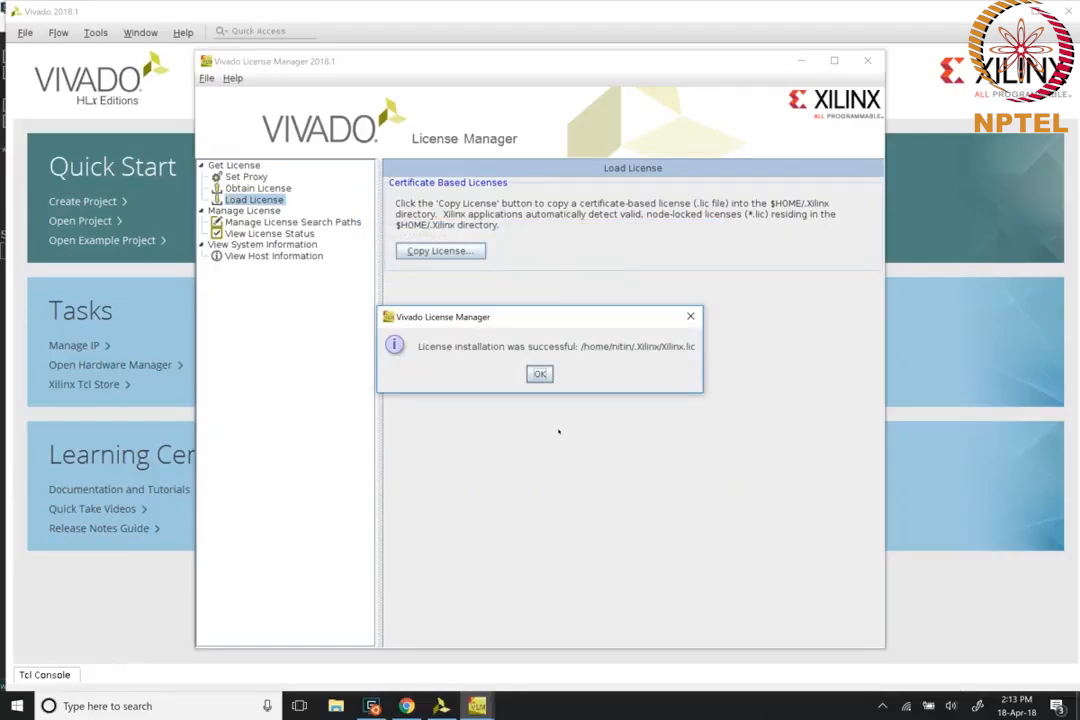
pyautogui.click(540, 374)
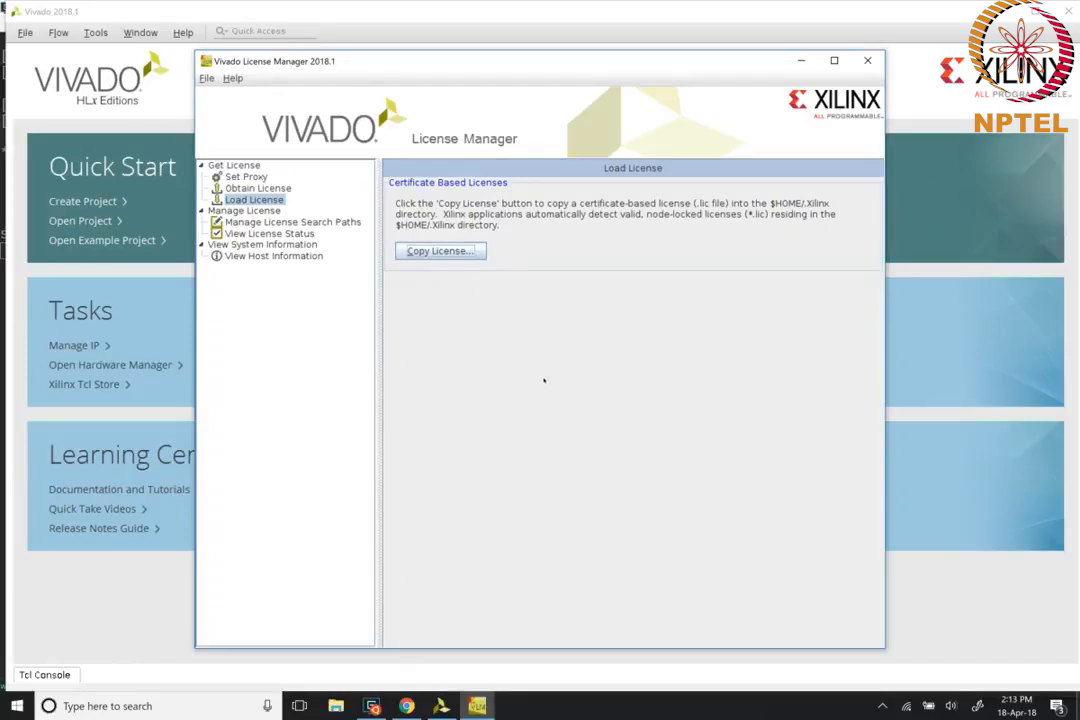
# Exit the License Manager and quit Vivado, returning to the ~/scratch/hls terminal
pyautogui.click(868, 61)
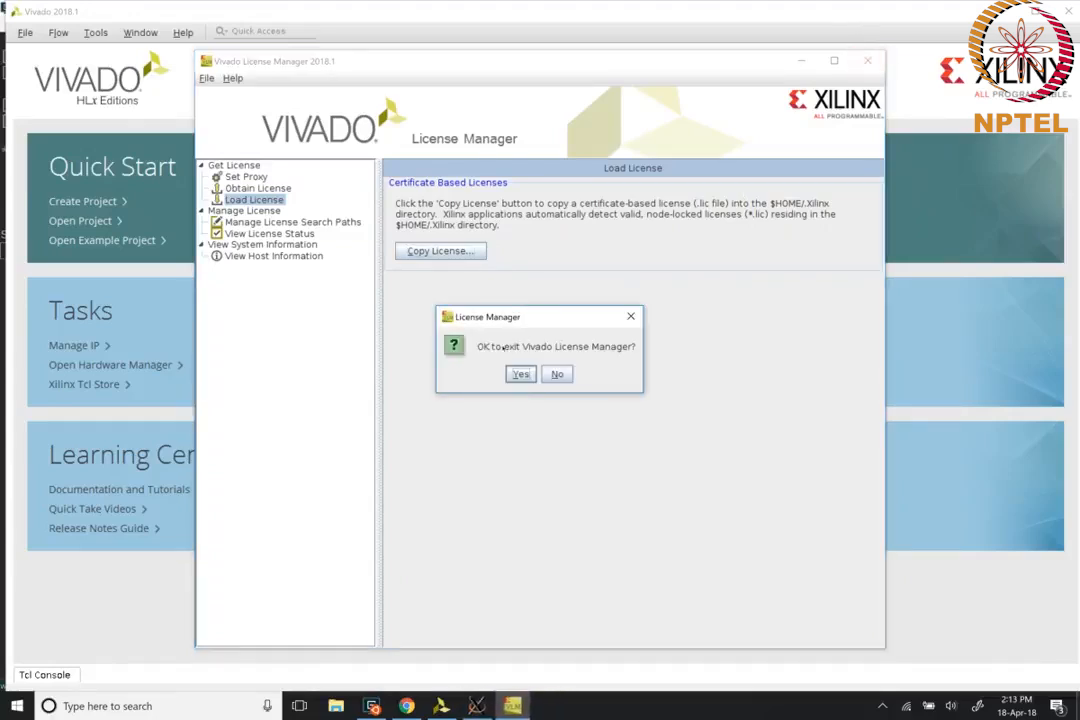
pyautogui.click(521, 374)
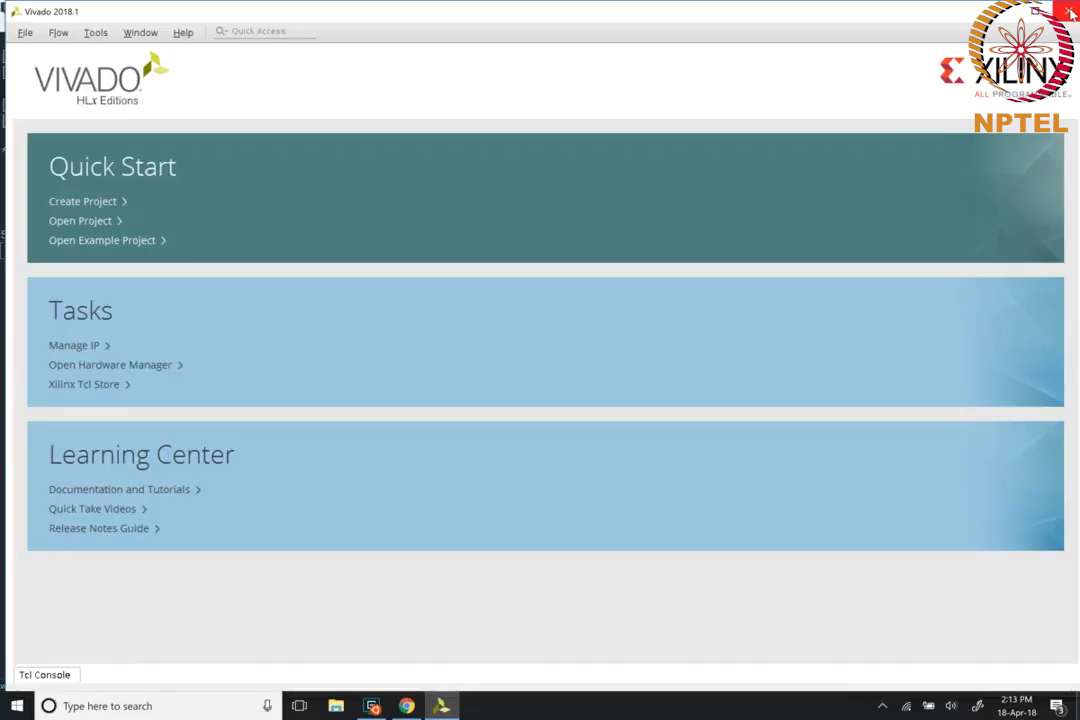
pyautogui.click(1070, 12)
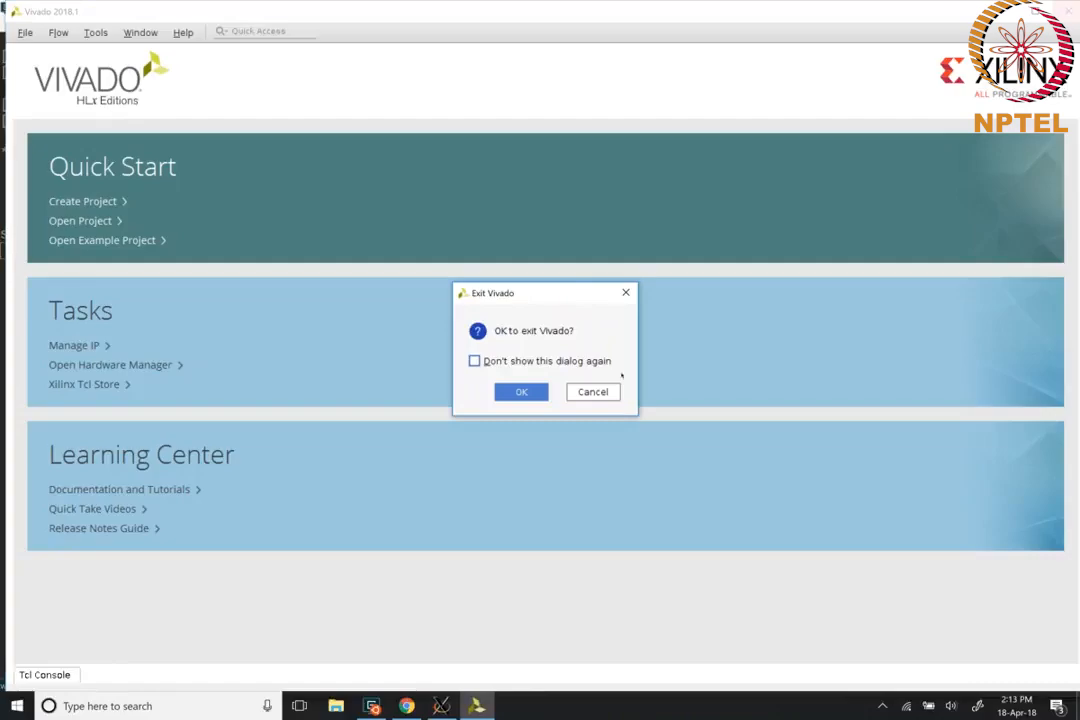
pyautogui.click(521, 391)
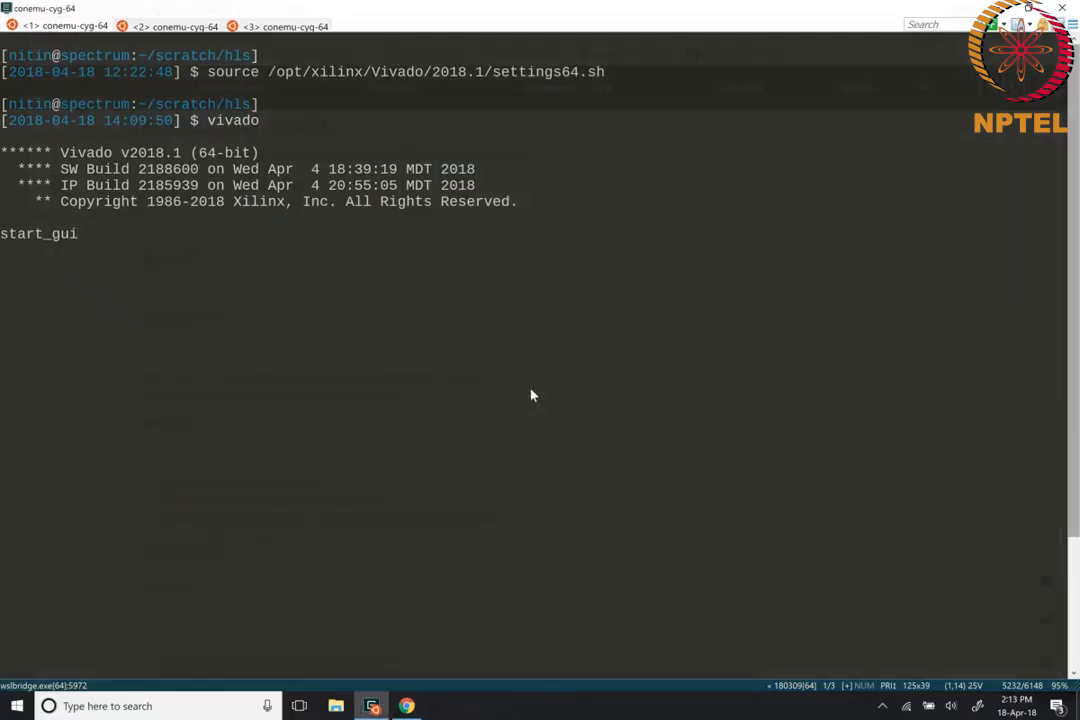